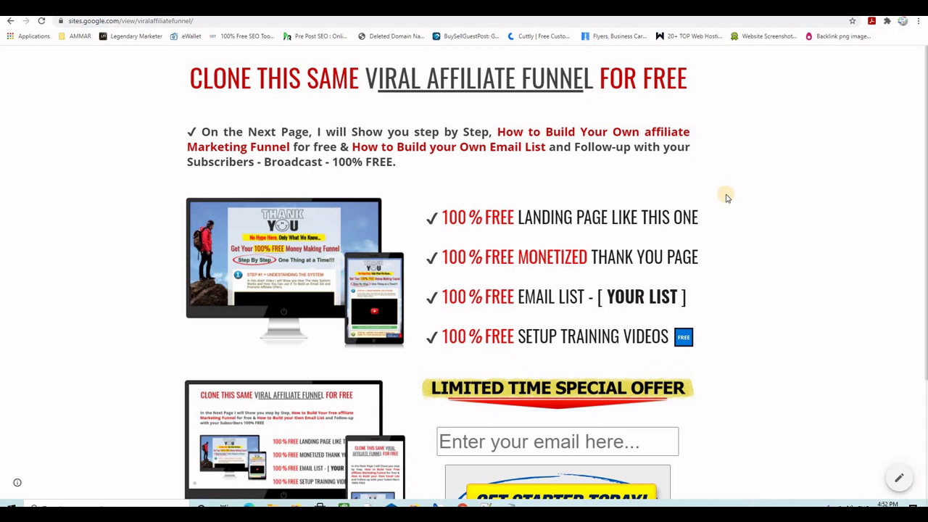
scroll(727, 197, down, 2)
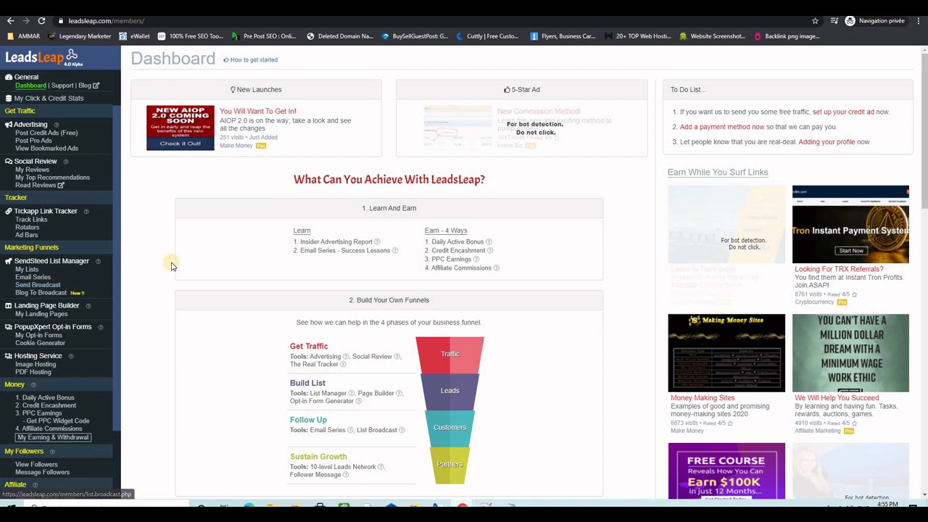
Step: Add a new mailing list named "viral affiliate funnel" in the SendSteed List Manager
click(27, 269)
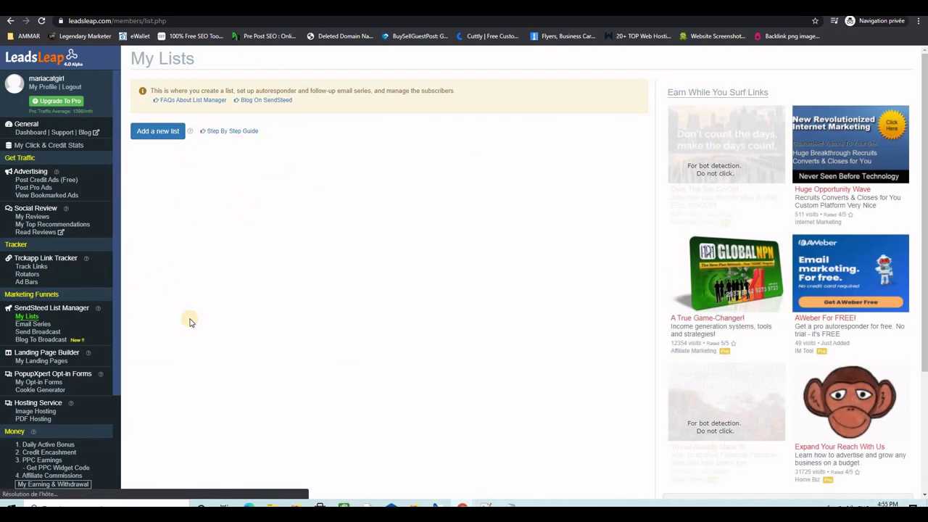
click(143, 133)
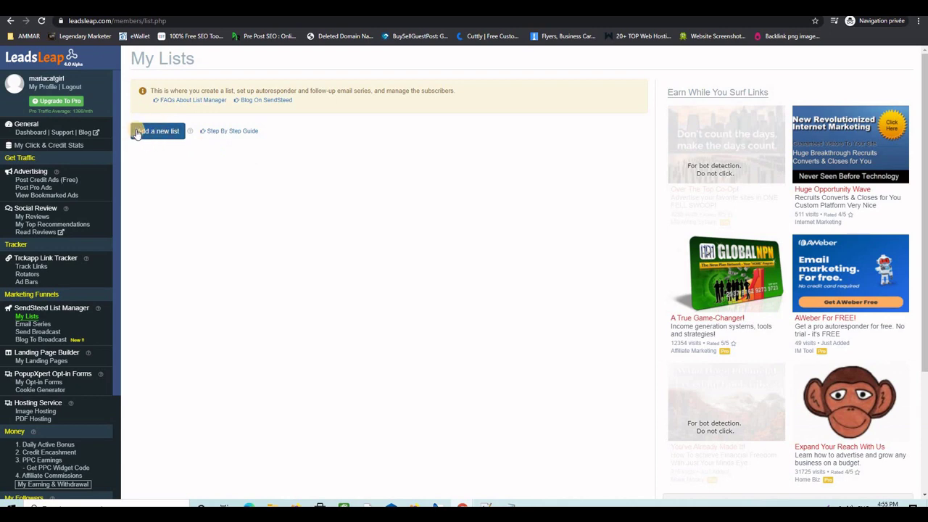
click(160, 135)
click(158, 134)
click(333, 114)
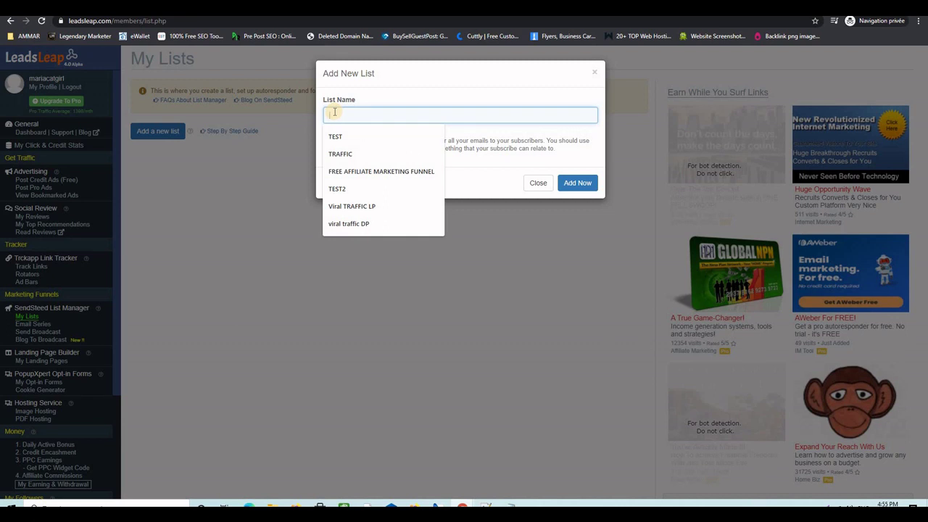
text(v)
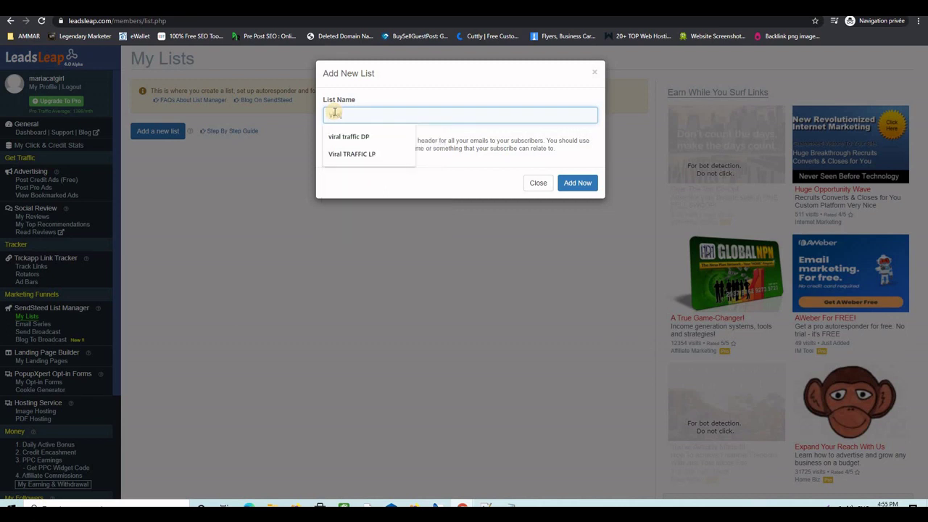
text(irala)
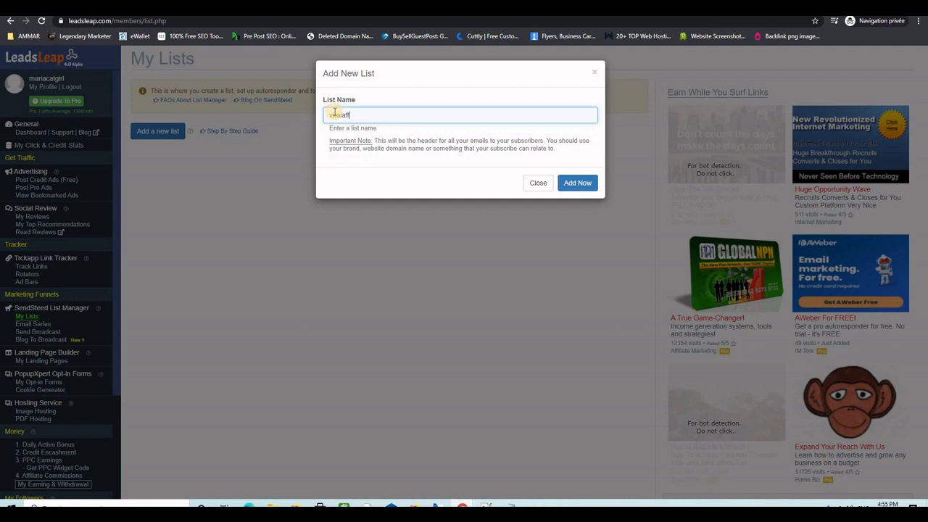
text(ffiliate funnel)
click(343, 115)
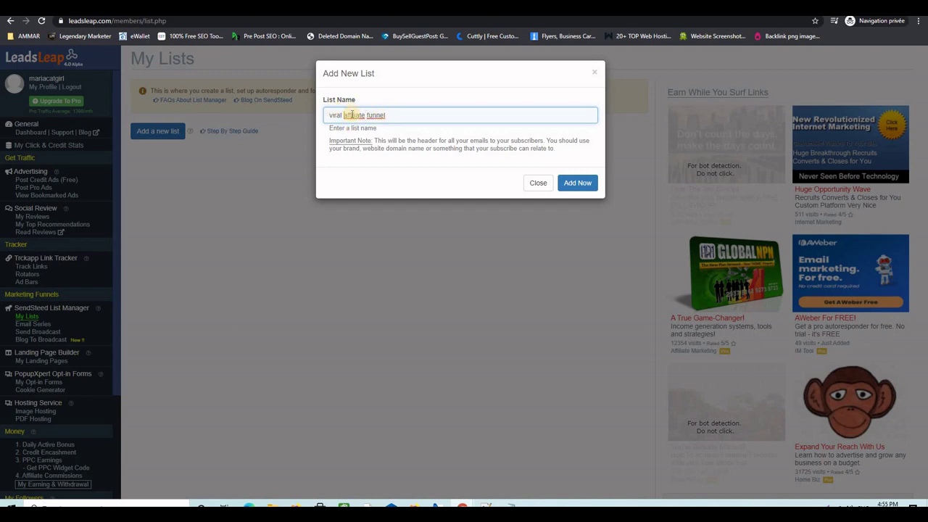
click(573, 182)
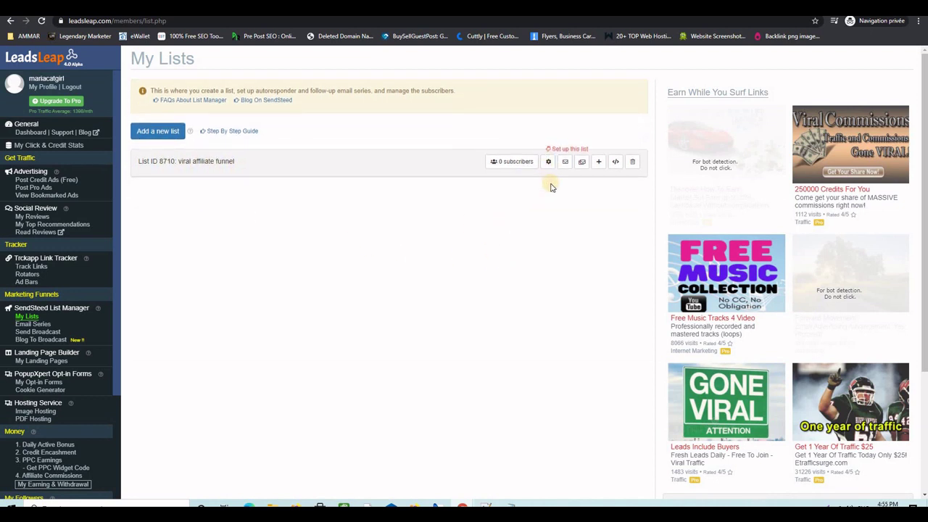
Step: Open the settings of the viral affiliate funnel list and start editing its Redirect URL After Verification
click(549, 161)
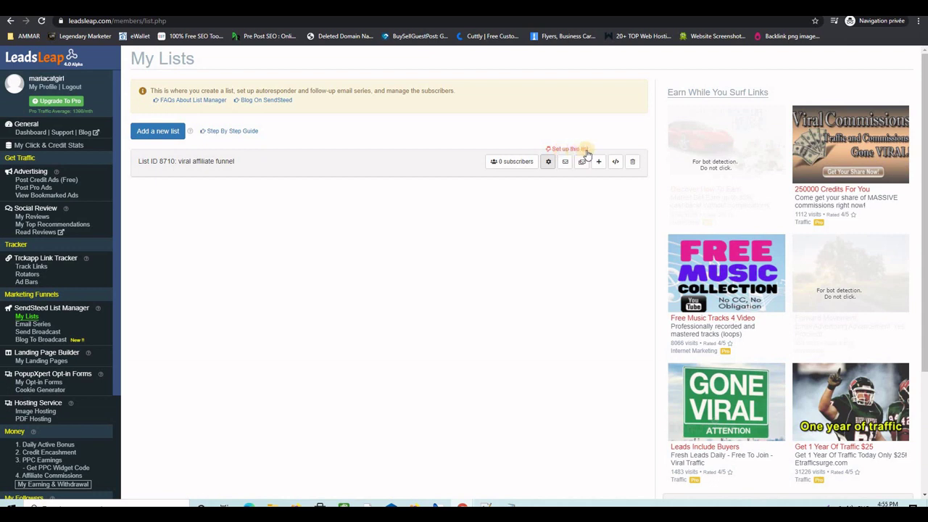
click(549, 163)
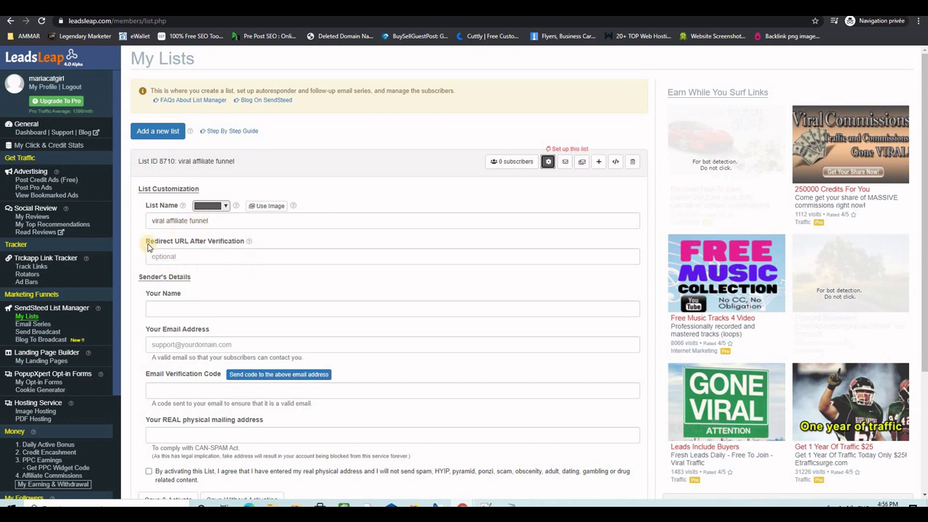
drag(146, 242, 244, 241)
click(182, 250)
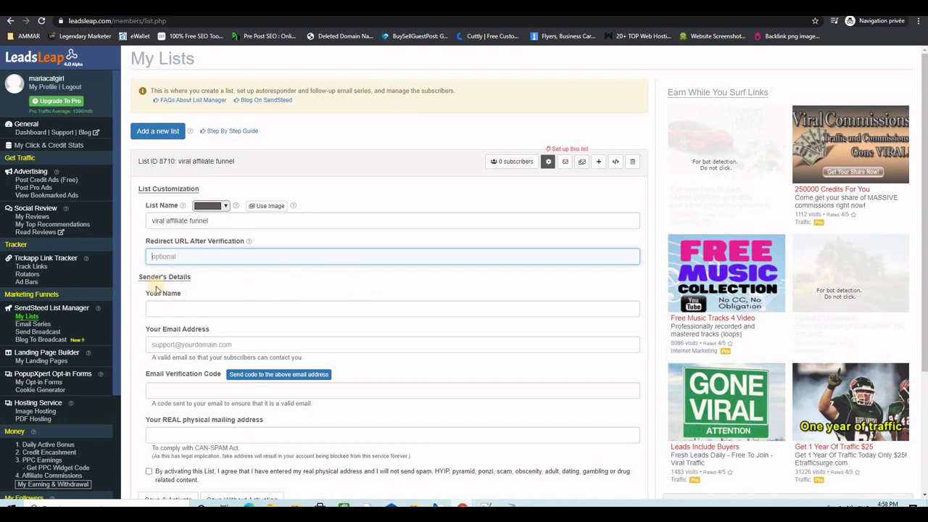
Step: Open My Landing Pages in a new browser tab and copy the free affiliate funnel campaign's link
right_click(38, 362)
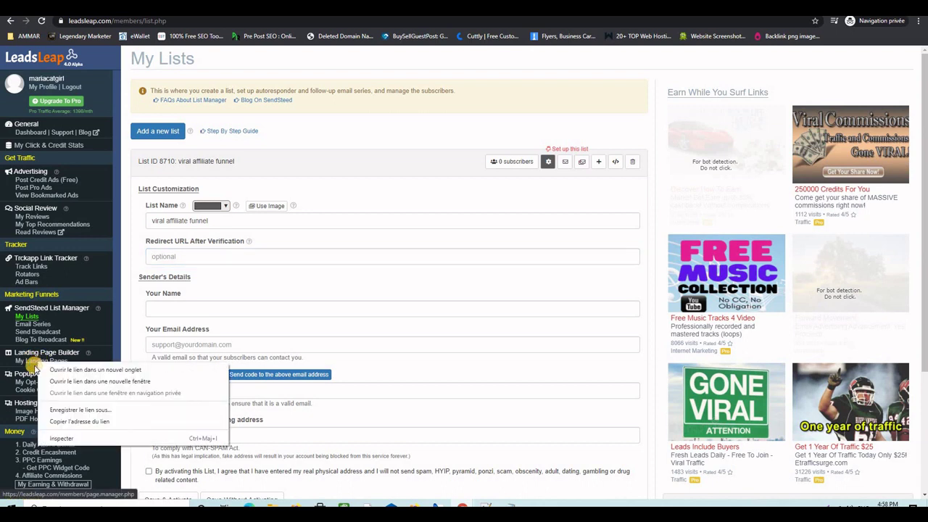
click(51, 368)
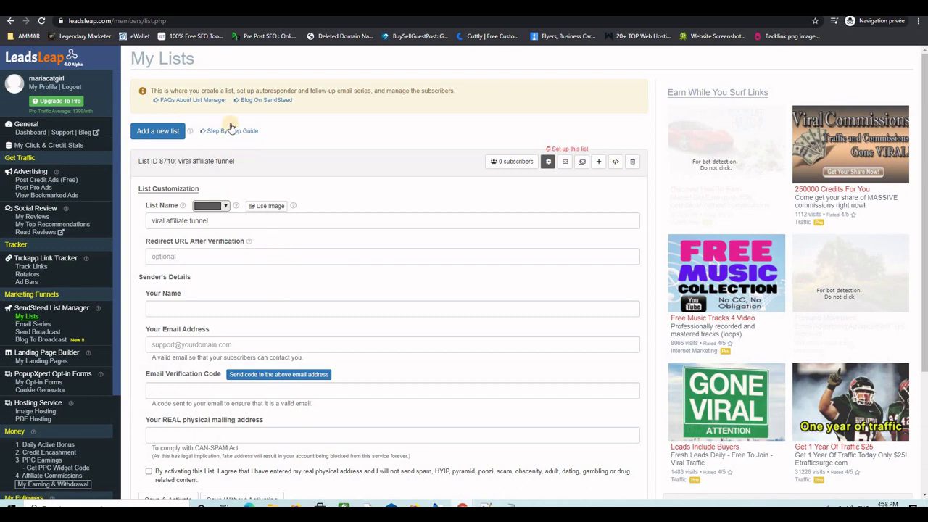
key(ctrl+Tab)
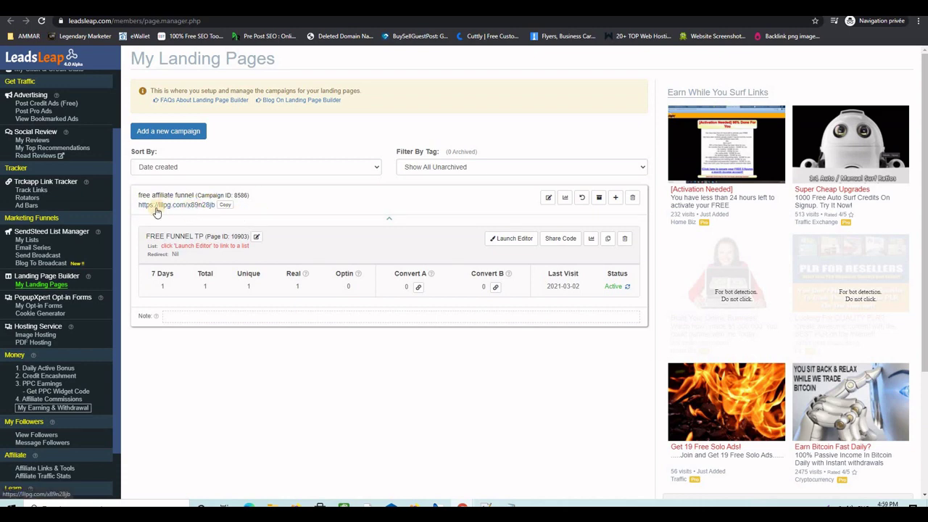
click(224, 205)
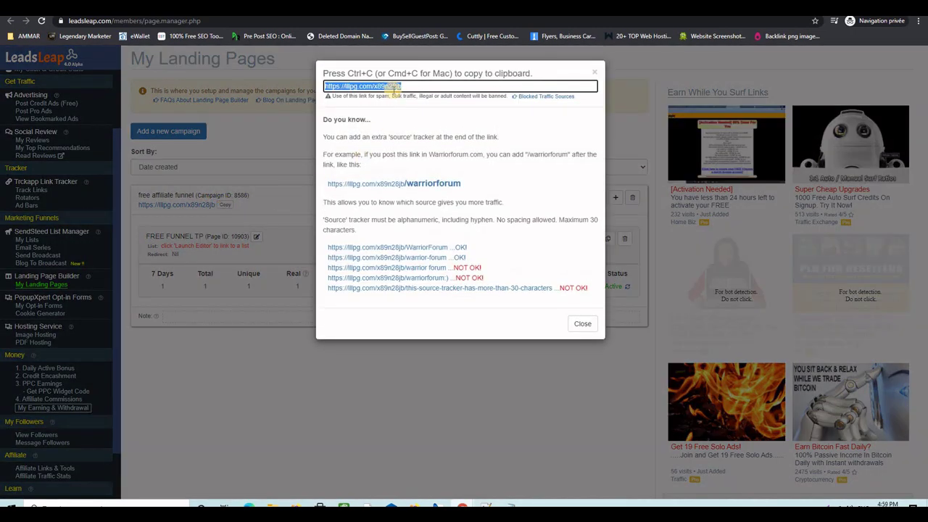
right_click(392, 87)
click(411, 124)
click(594, 72)
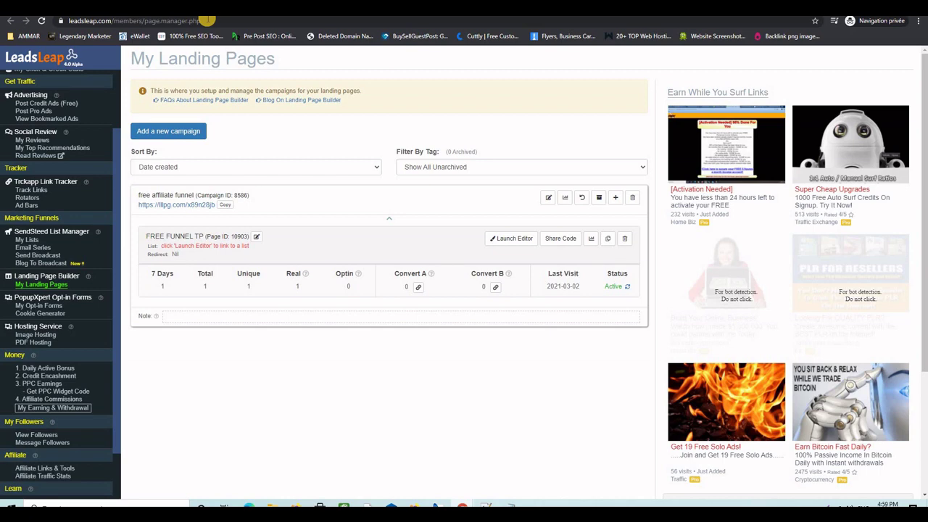
Step: Paste the campaign link as the list's redirect URL after verification and send a verification code to the sender's email address
click(244, 246)
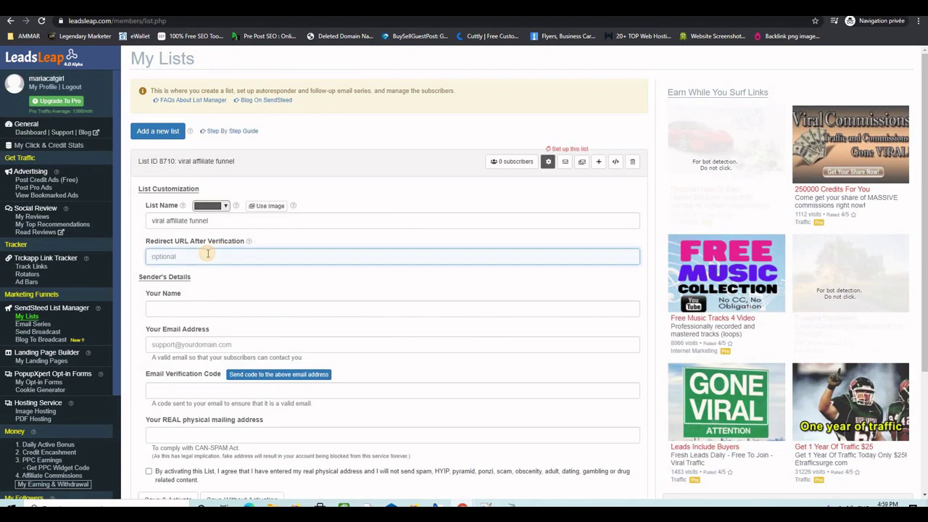
key(ctrl+v)
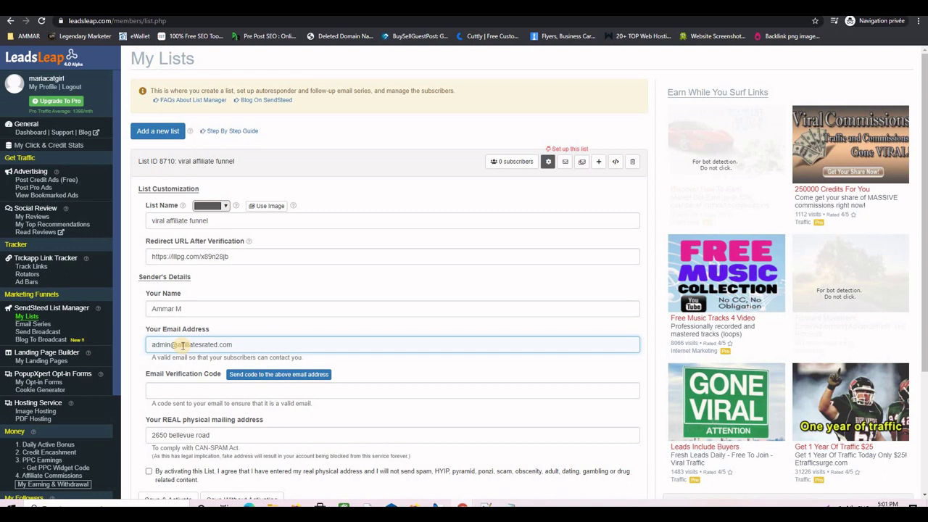
click(275, 376)
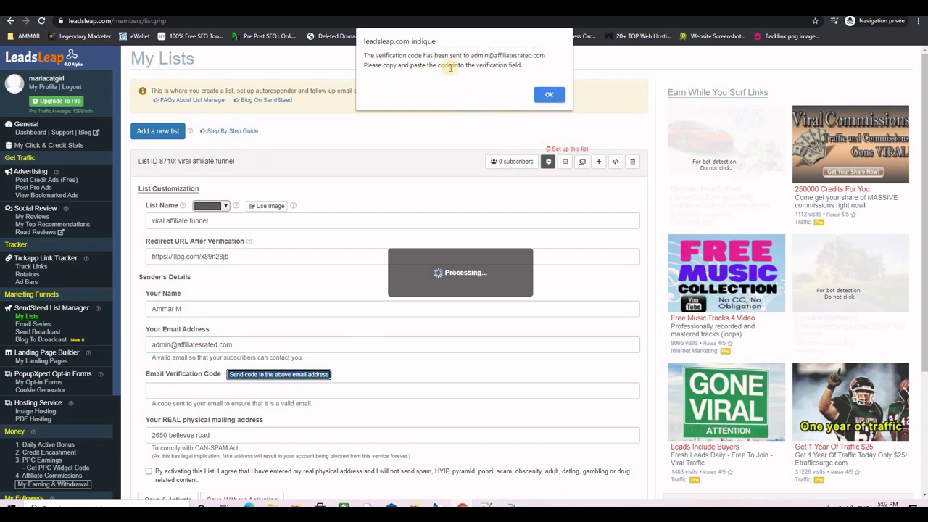
click(548, 97)
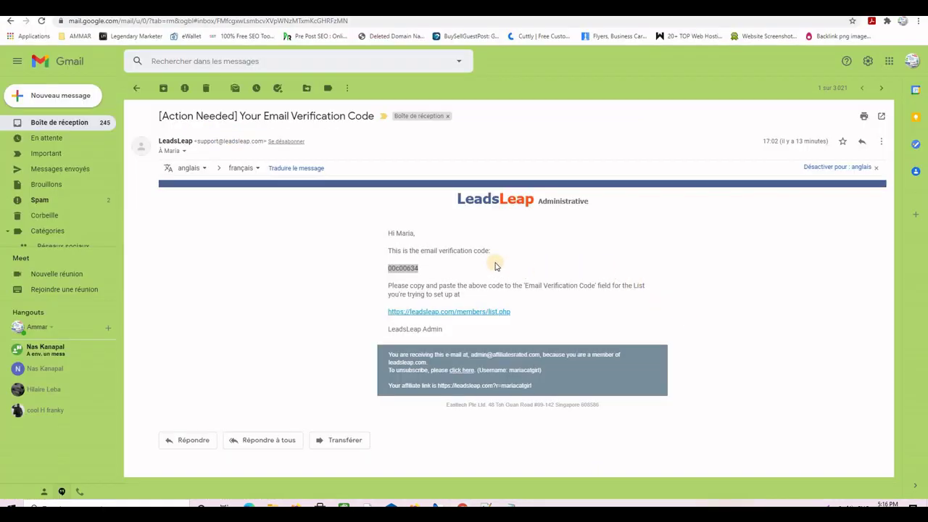
Step: Copy the verification code from the LeadsLeap message in Gmail and paste it as the list's Email Verification Code
click(487, 264)
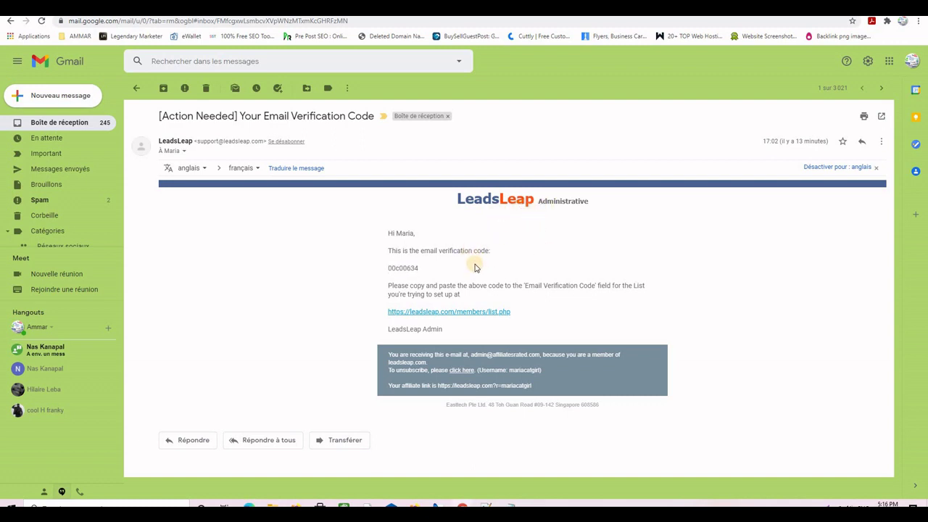
drag(417, 268, 386, 269)
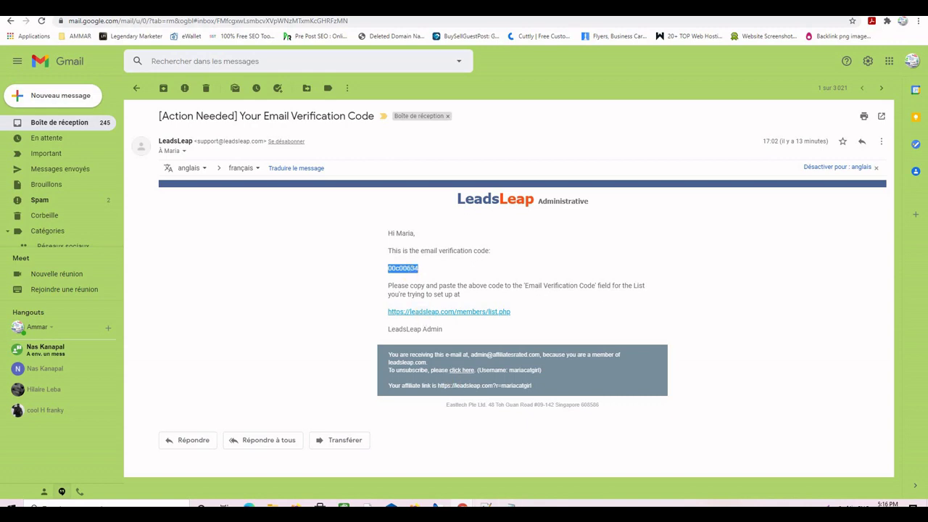
click(461, 506)
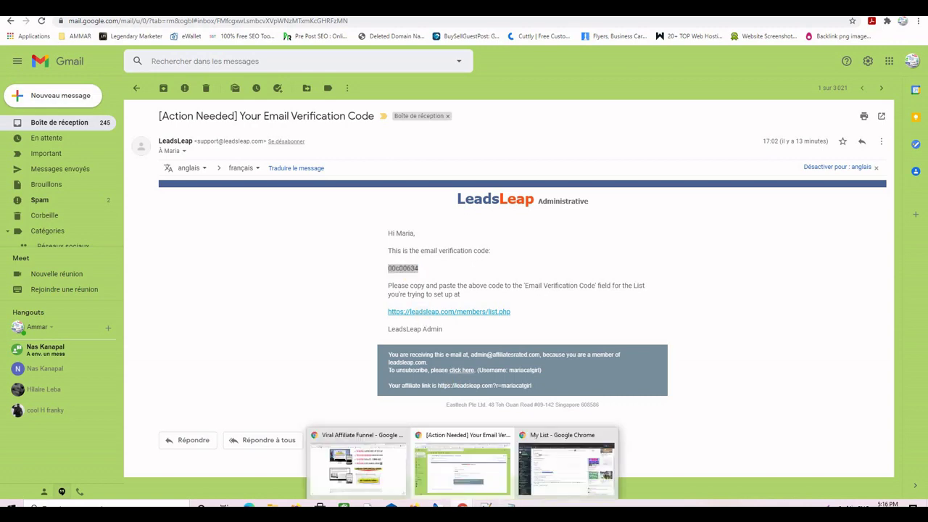
click(550, 482)
double_click(142, 289)
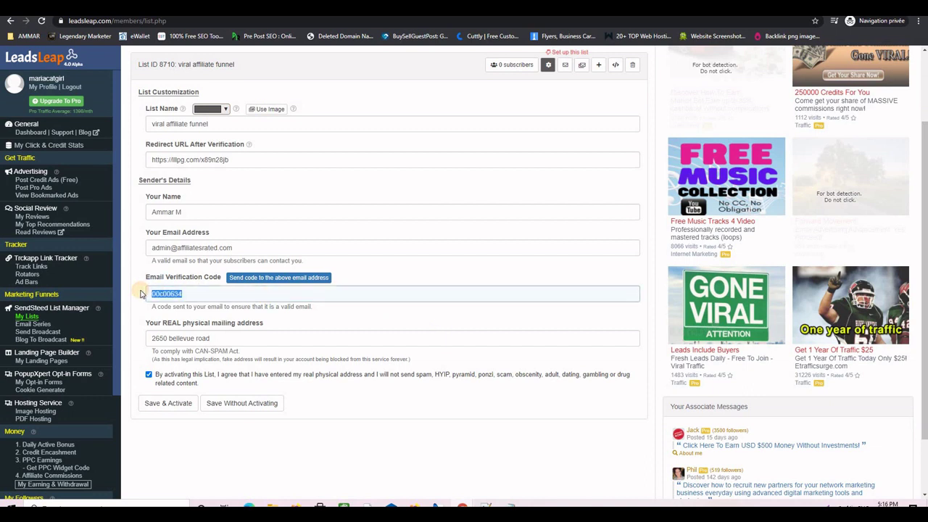
key(ctrl+v)
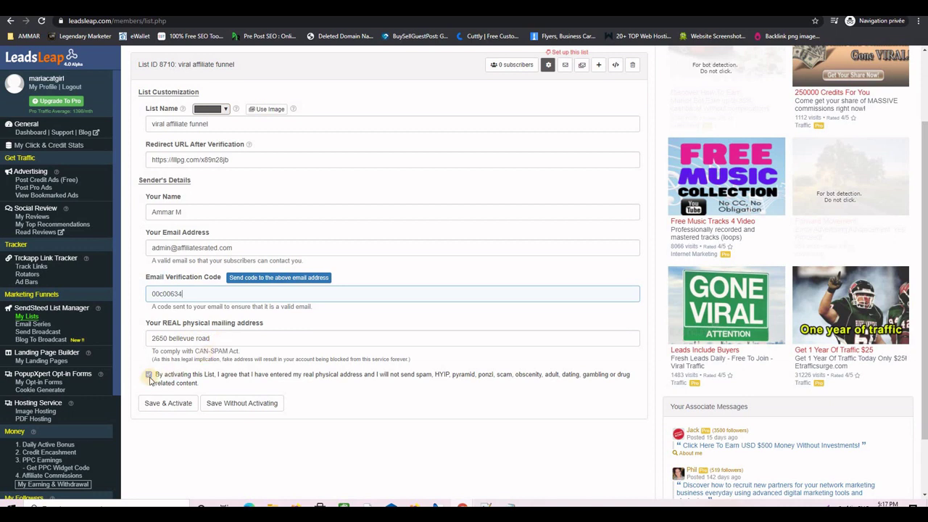
Step: Save and activate the viral affiliate funnel list, and check its entry in My Lists
click(174, 405)
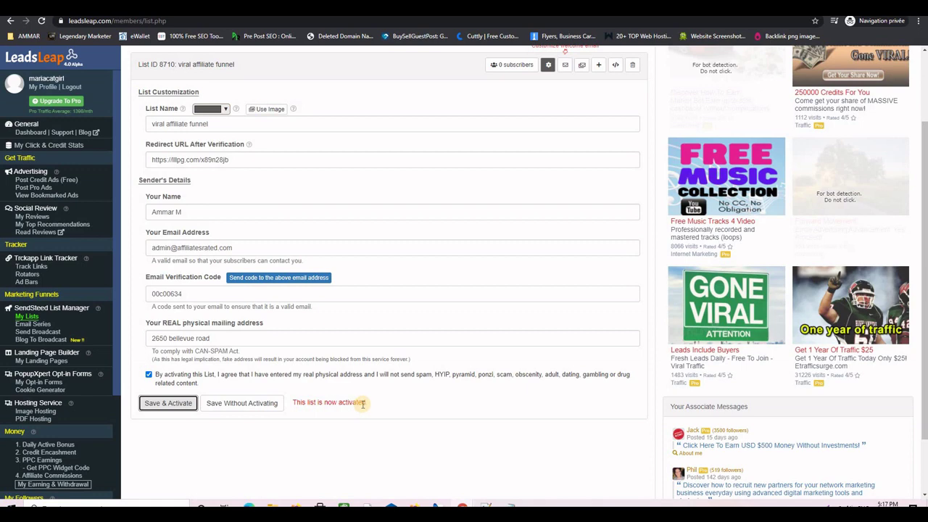
click(27, 317)
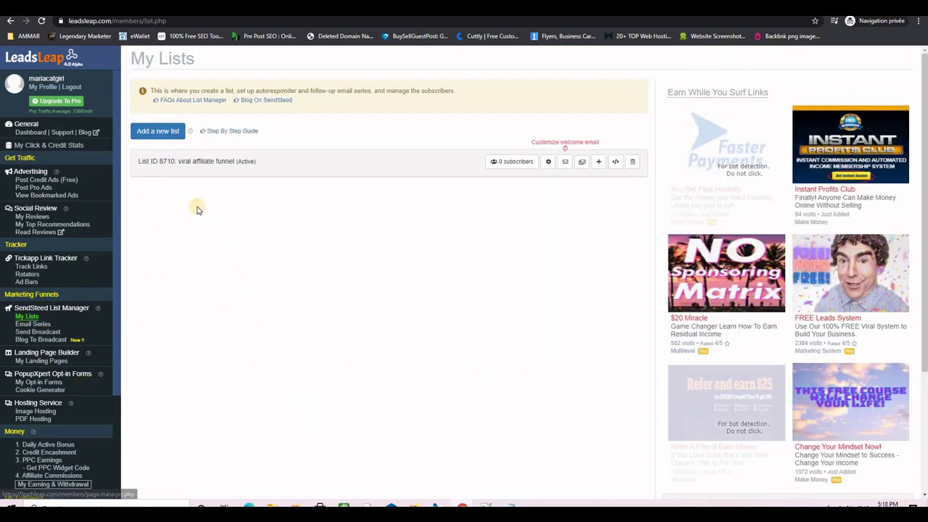
click(26, 316)
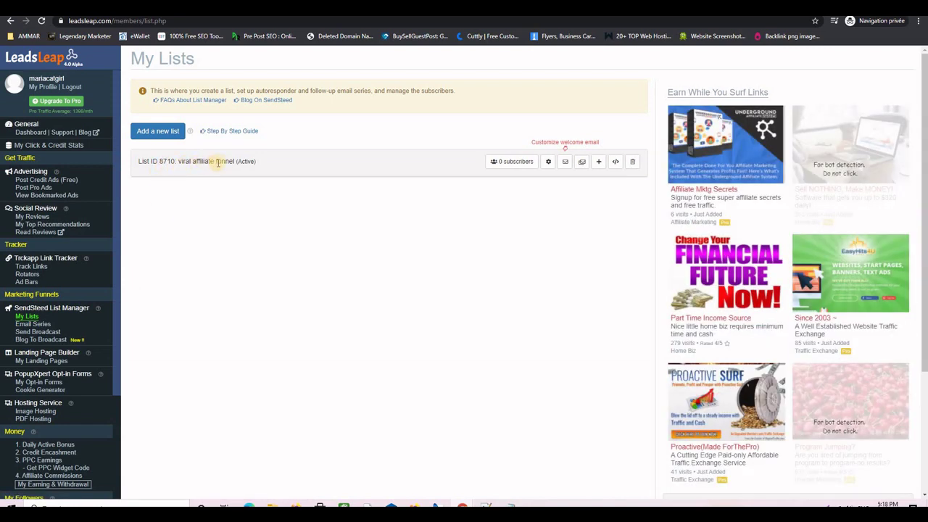
drag(235, 161, 176, 161)
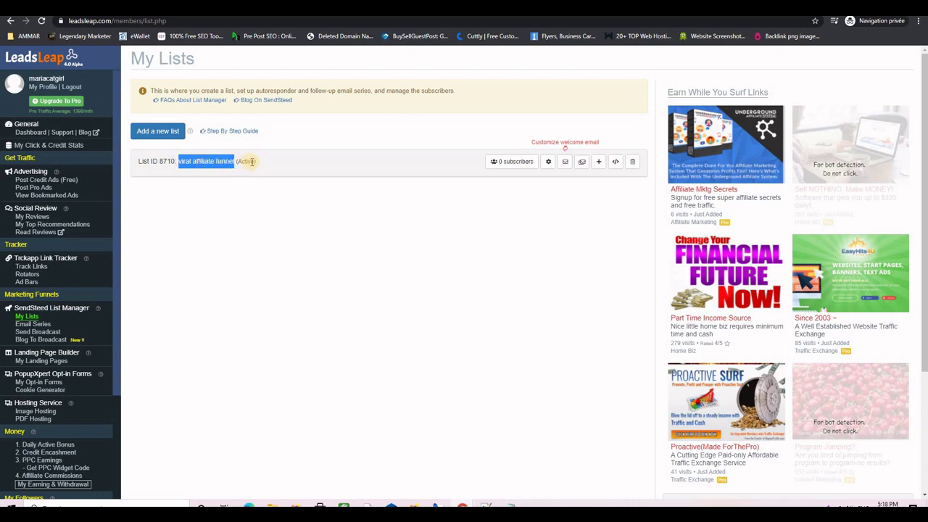
click(509, 164)
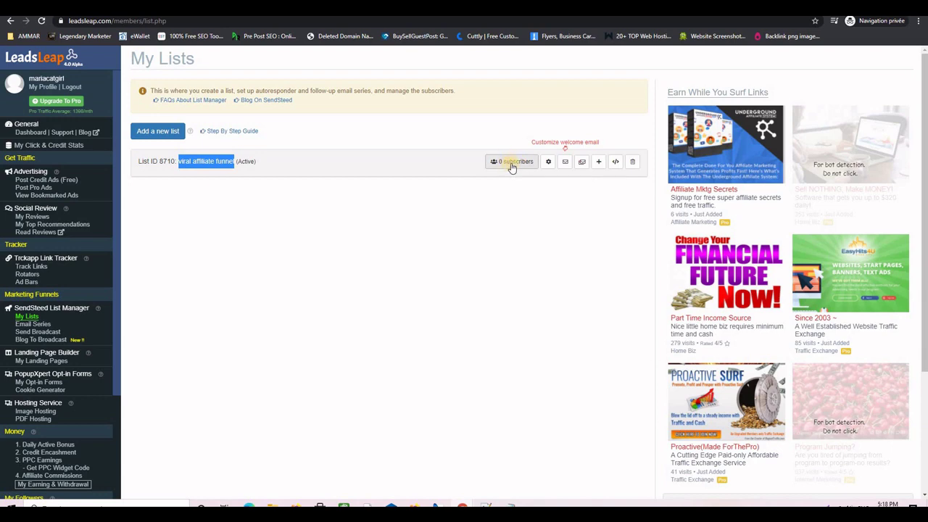
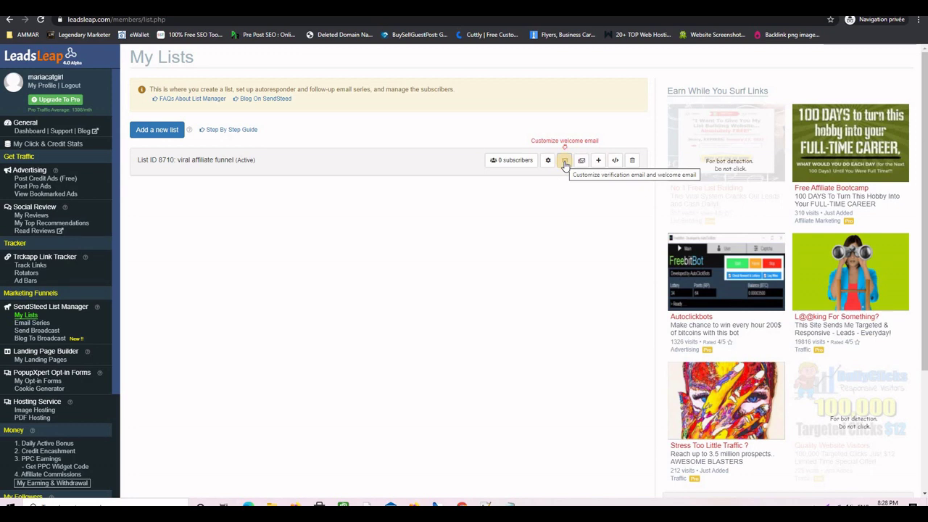
Step: Display the viral affiliate funnel list's email settings and copy the free affiliate funnel campaign's link from My Landing Pages in a new tab
click(564, 161)
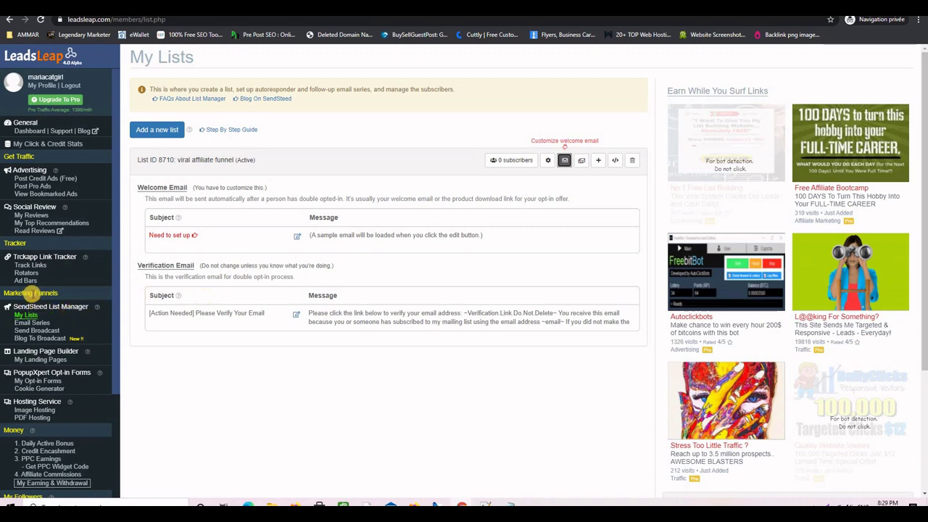
right_click(43, 363)
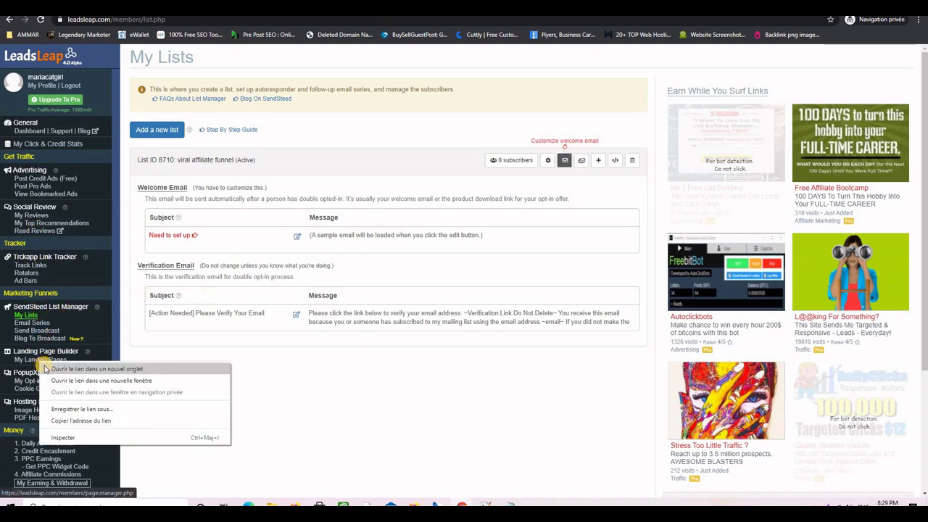
click(96, 368)
click(261, 5)
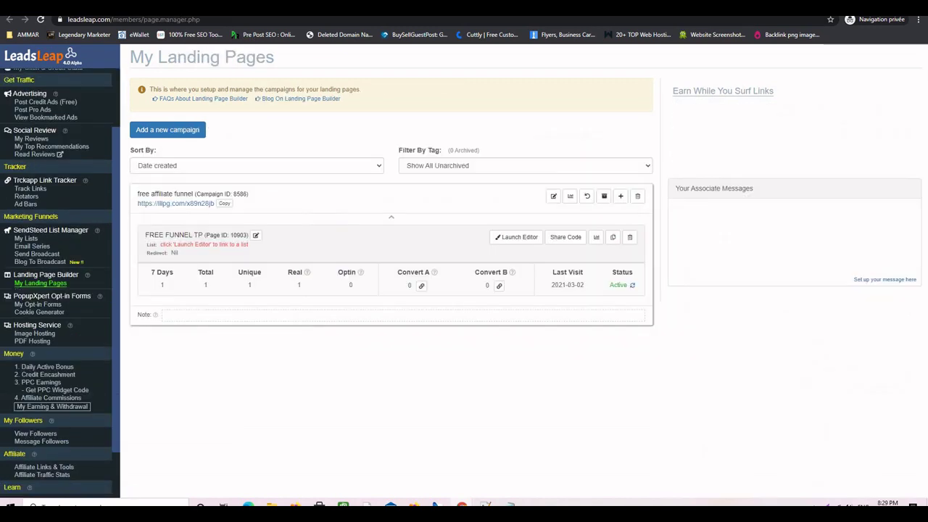
click(224, 203)
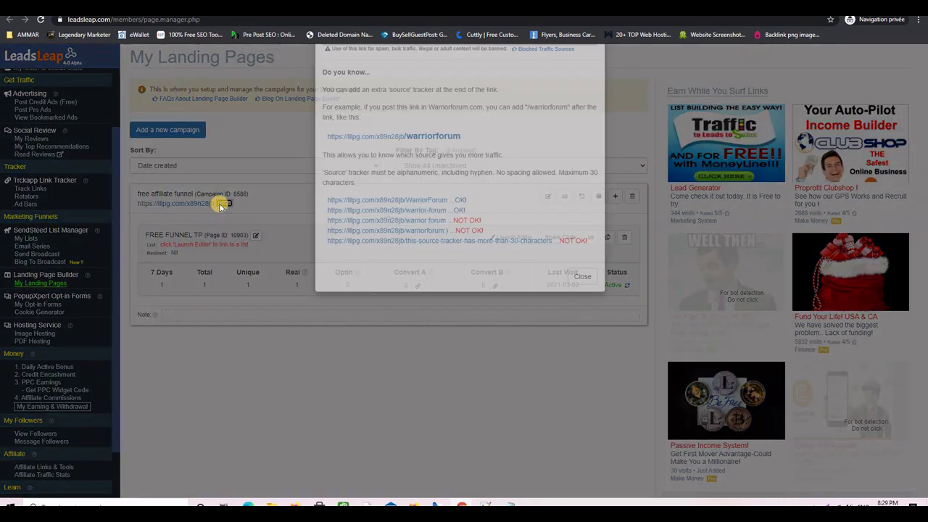
right_click(378, 85)
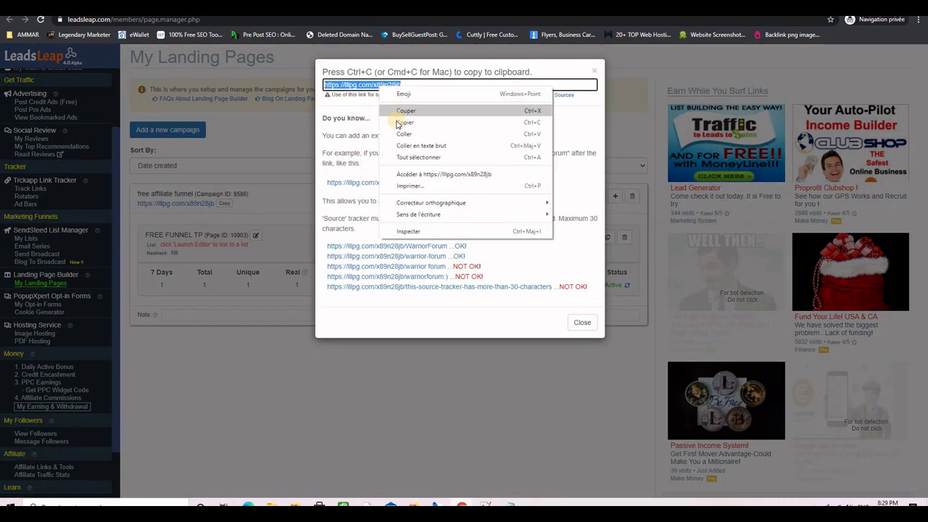
click(399, 123)
click(595, 73)
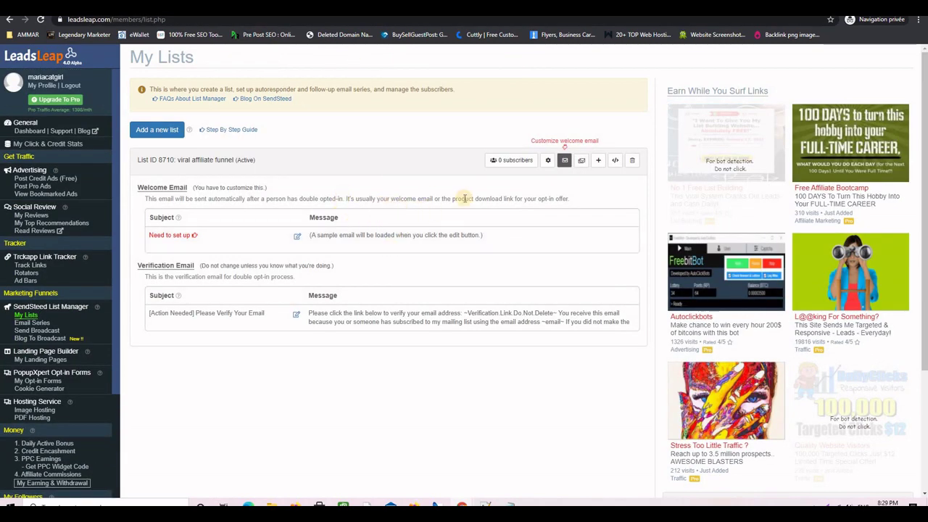
Step: Open the list's welcome email for editing and set its subject to "This Is Your Thank You Page Link"
click(564, 162)
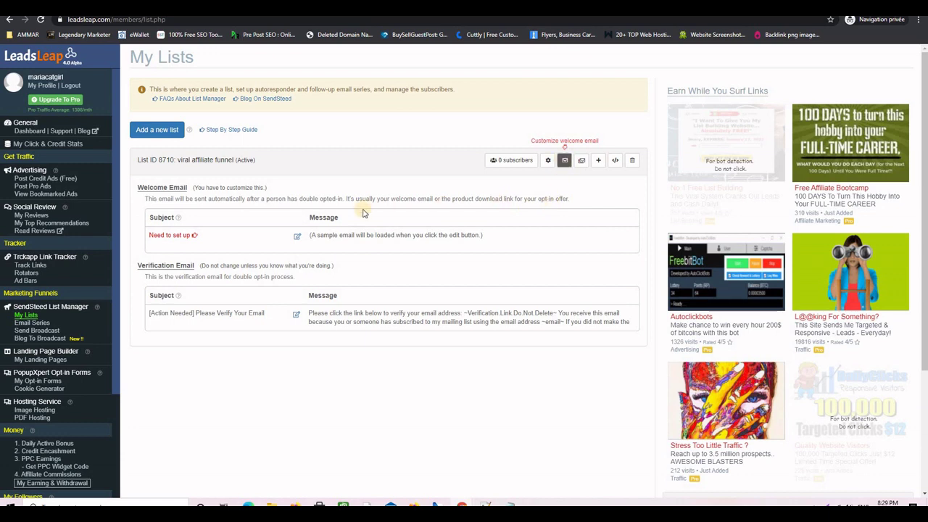
click(297, 238)
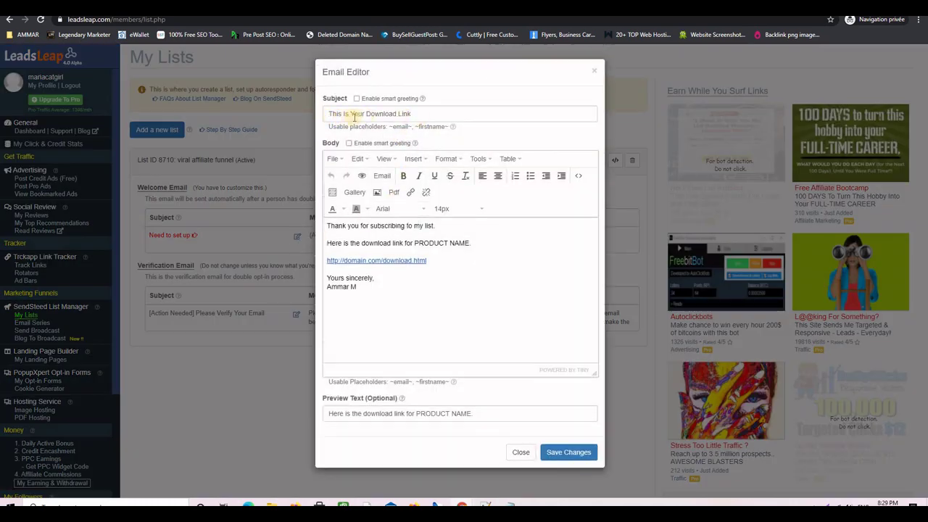
drag(367, 114, 397, 114)
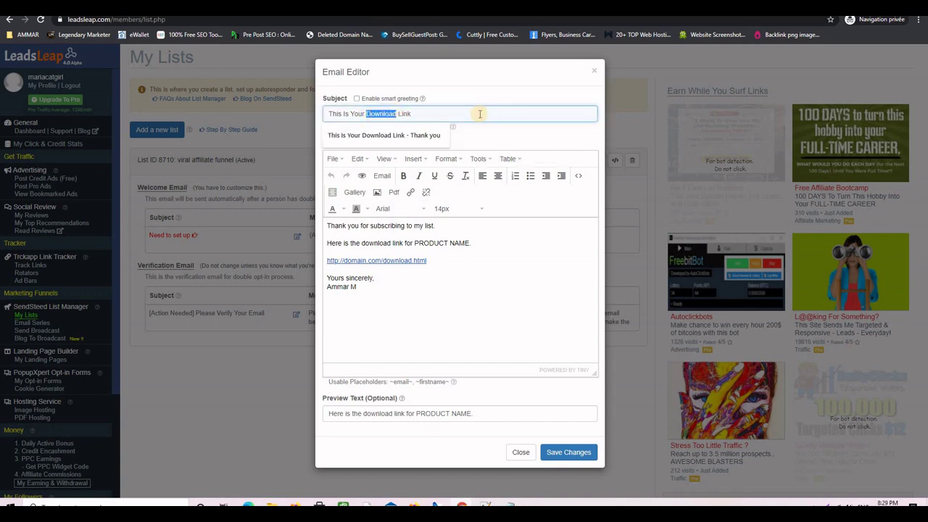
text(Thank Y)
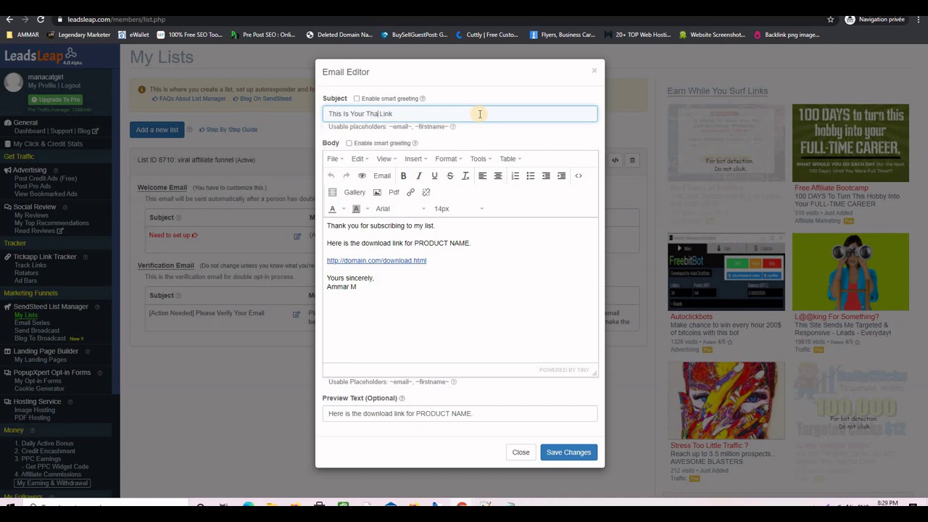
text(ou Page)
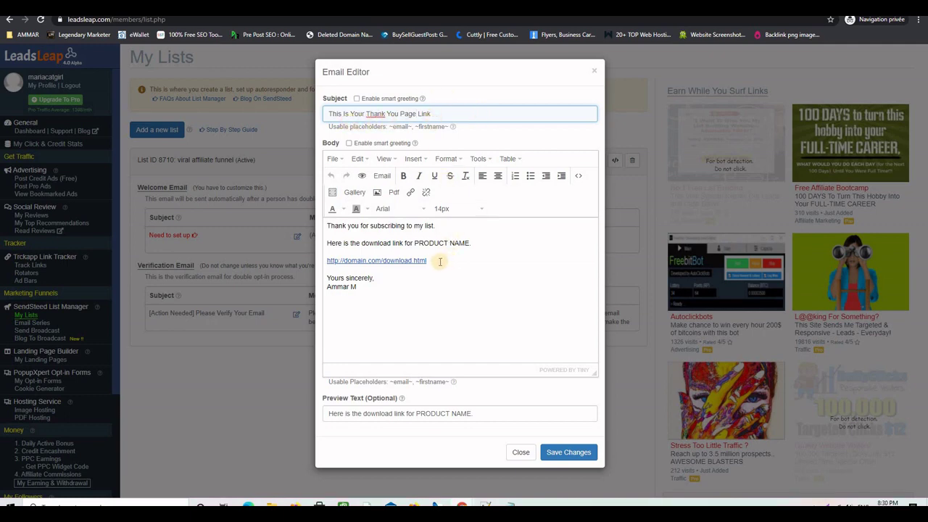
Step: Replace the sample download URL in the welcome email body with the copied campaign link
triple_click(399, 260)
click(337, 262)
triple_click(337, 262)
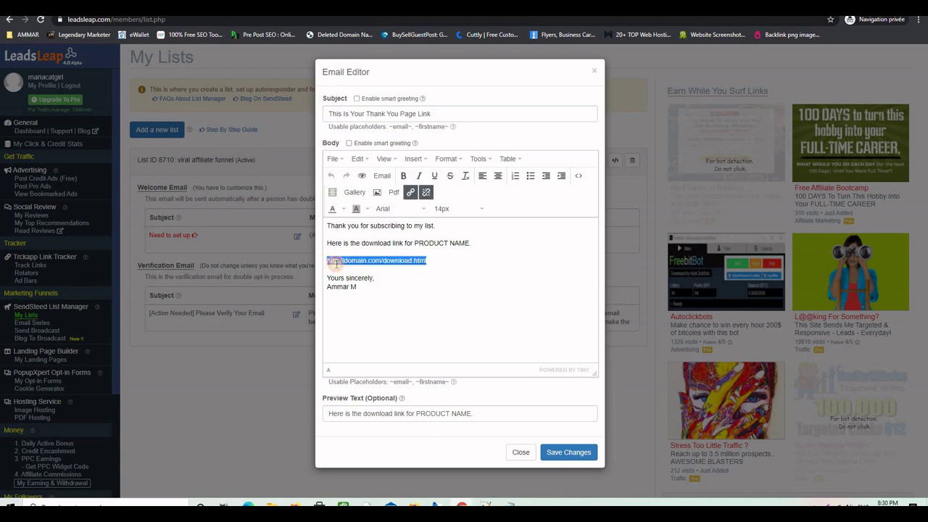
key(BackSpace)
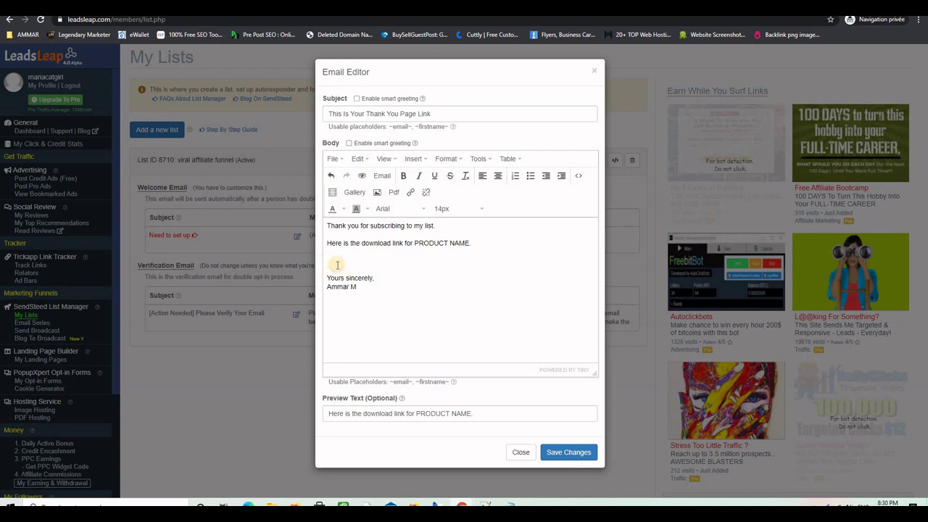
key(ctrl+v)
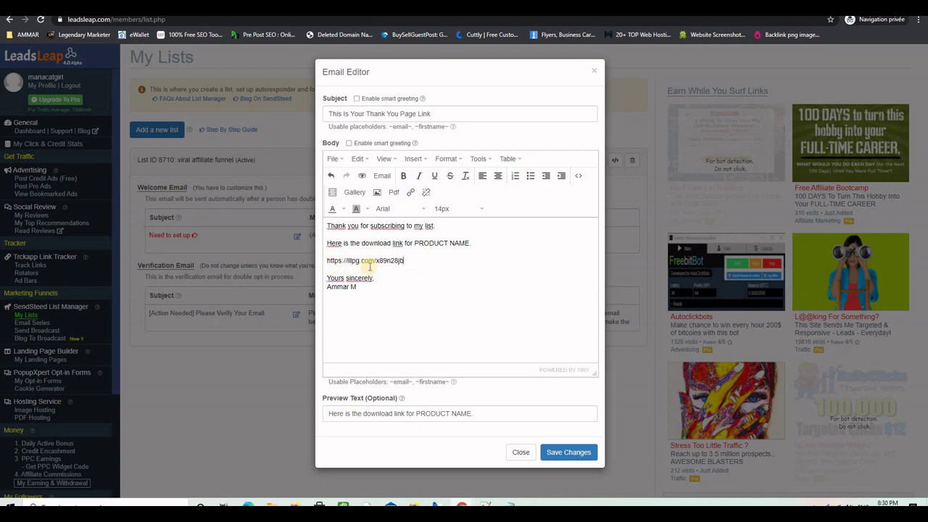
Step: Turn the pasted campaign address in the email body into a hyperlink that points to the same URL
drag(403, 261, 330, 263)
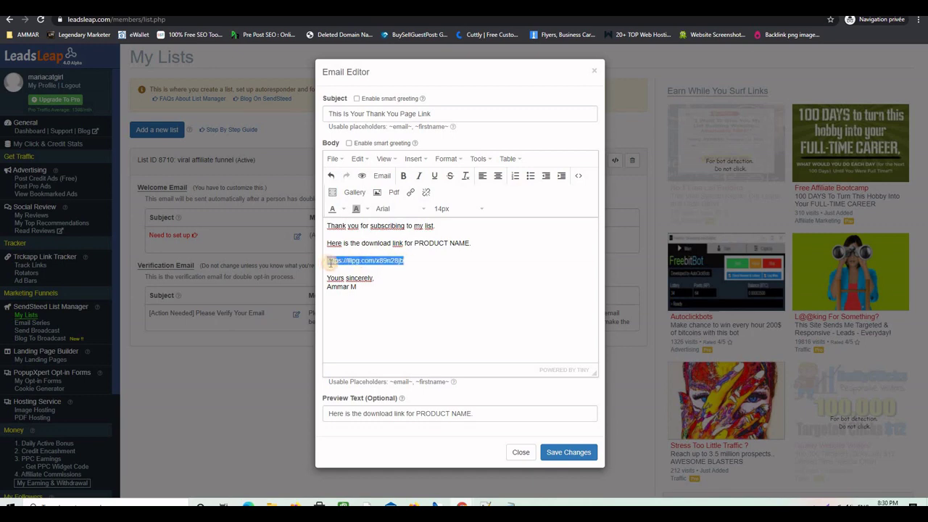
click(411, 194)
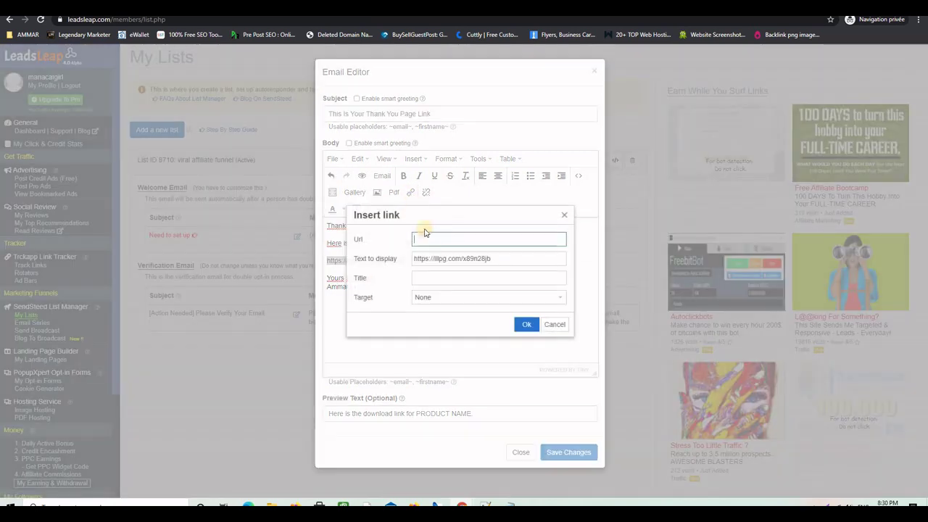
right_click(426, 241)
click(452, 316)
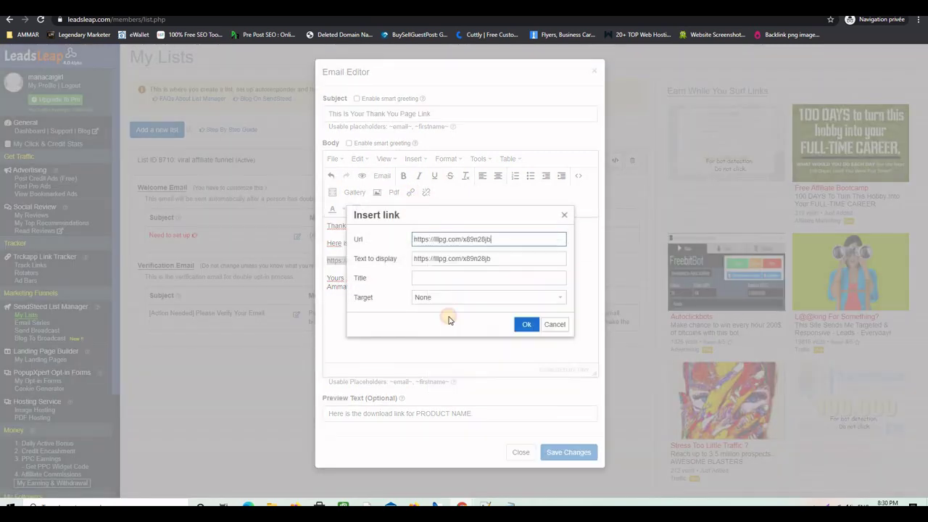
click(523, 326)
click(392, 261)
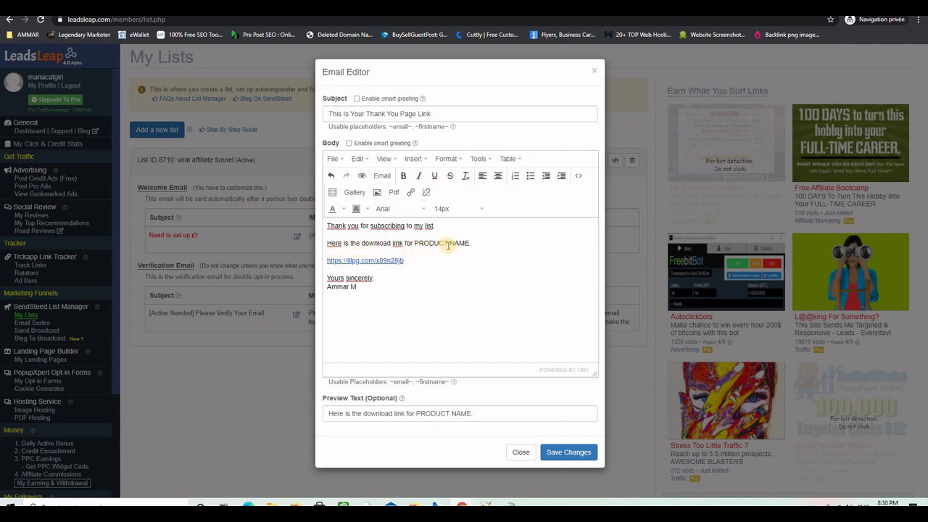
Step: Replace the product download sentence with "I hope you like the free ressources" and save the welcome email
drag(468, 243, 326, 242)
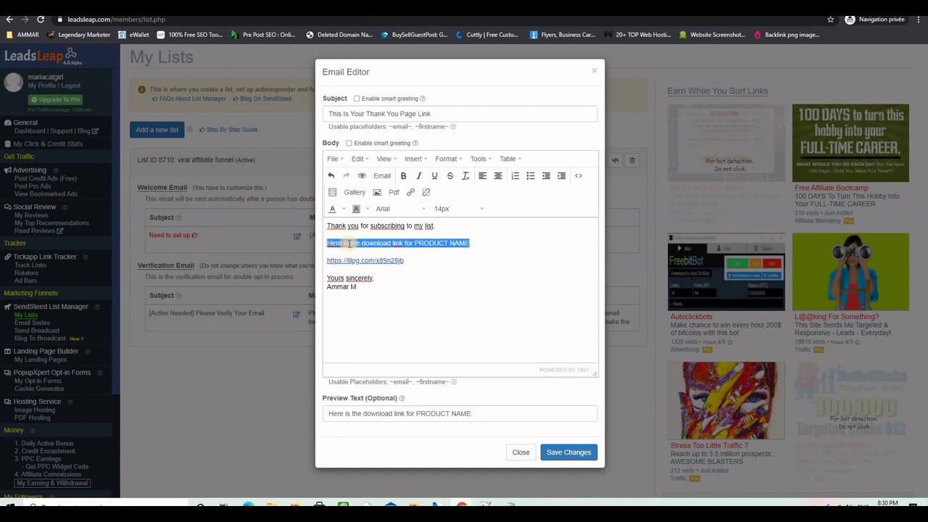
text(I hope)
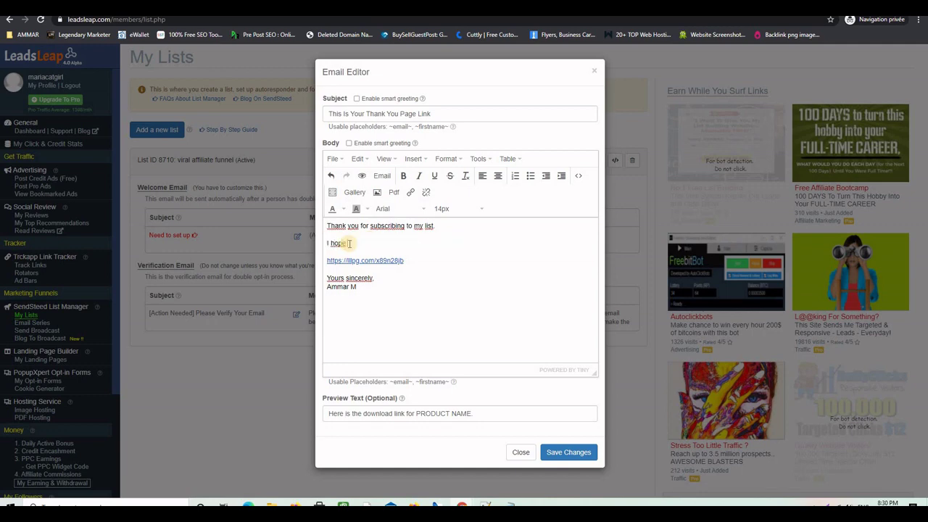
text( you like the free ressources)
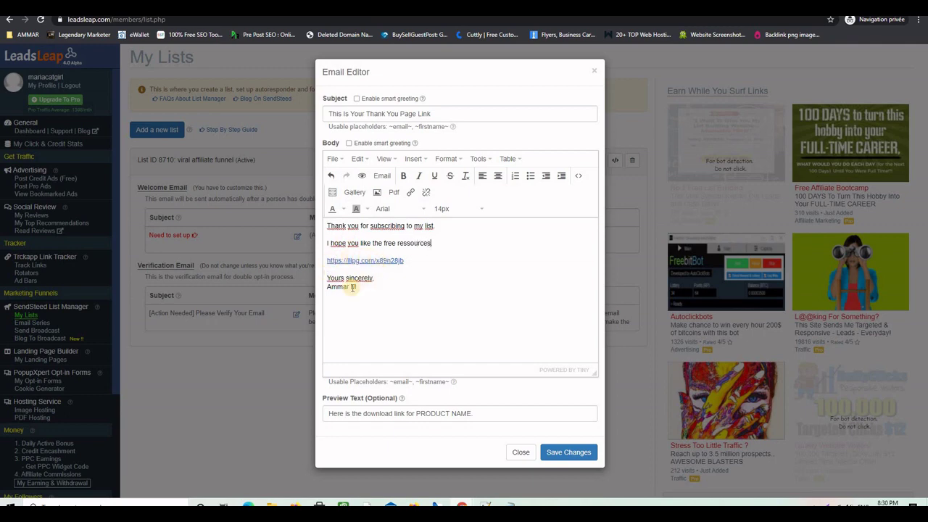
click(569, 453)
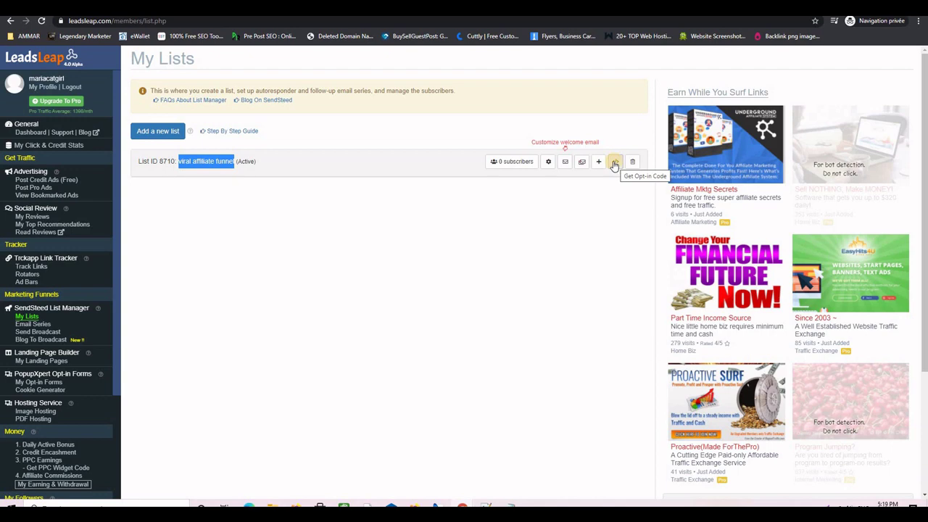
Step: Display the opt-in code of the viral affiliate funnel list
click(323, 241)
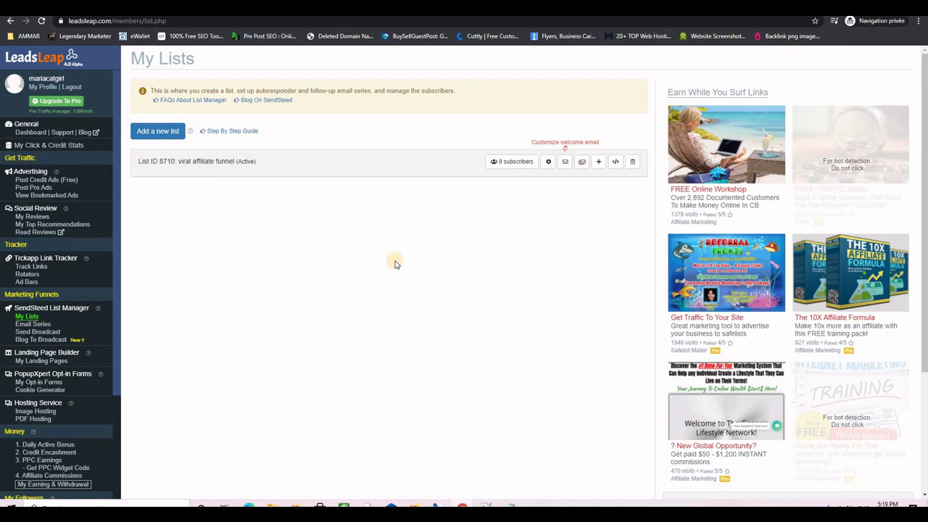
click(616, 163)
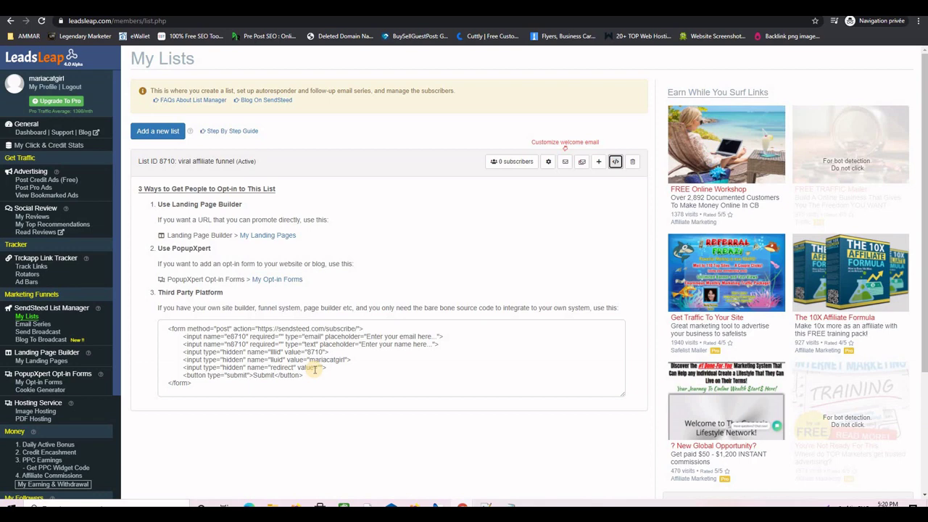
Step: Switch to the Google Sites viral affiliate funnel page and examine its headline, offer list and email opt-in form
key(alt+Tab)
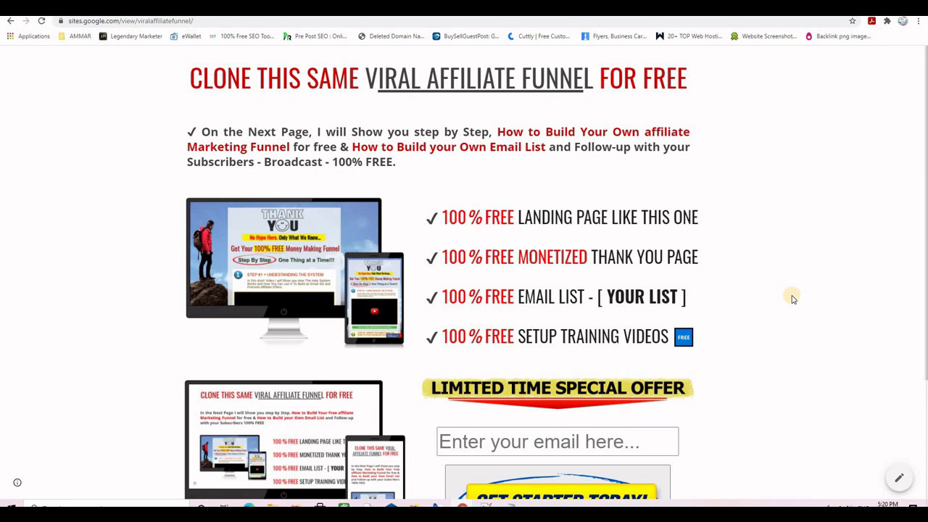
scroll(792, 299, down, 2)
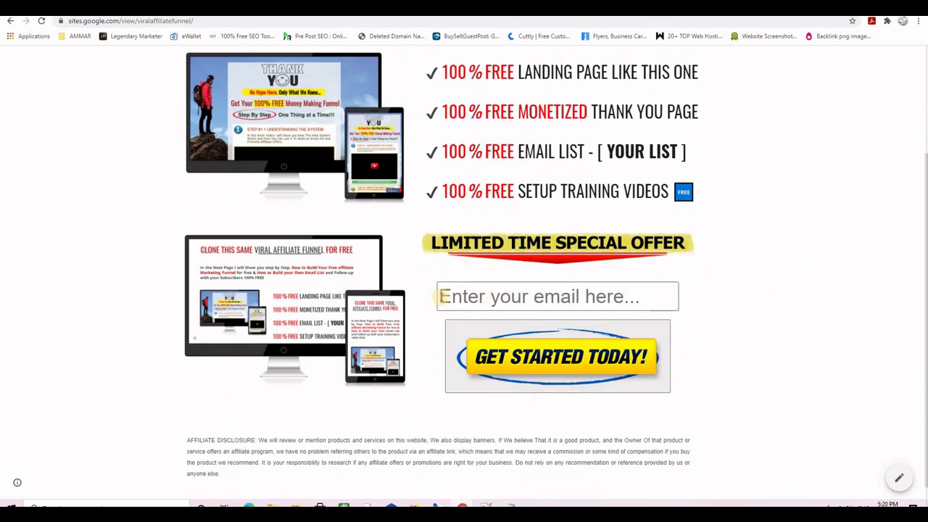
scroll(750, 312, up, 2)
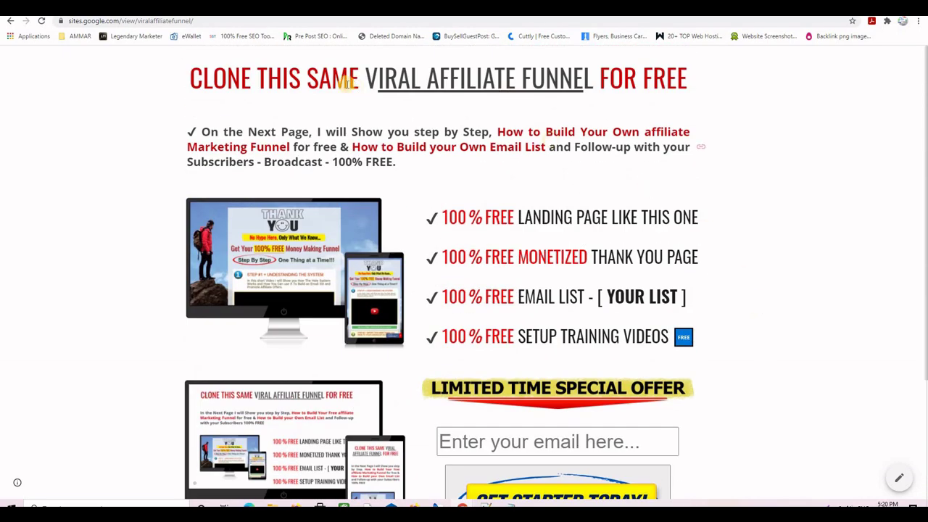
scroll(735, 243, down, 1)
scroll(735, 243, down, 2)
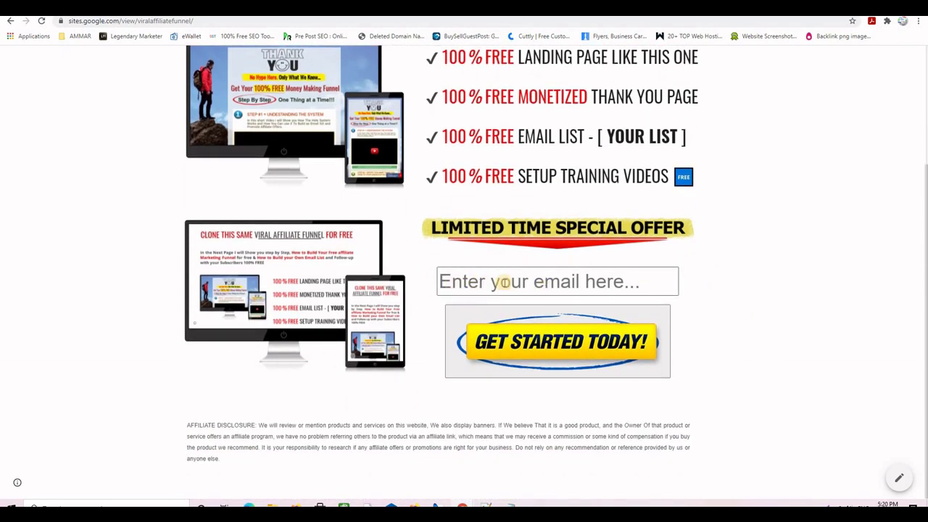
scroll(626, 178, up, 2)
scroll(626, 178, up, 1)
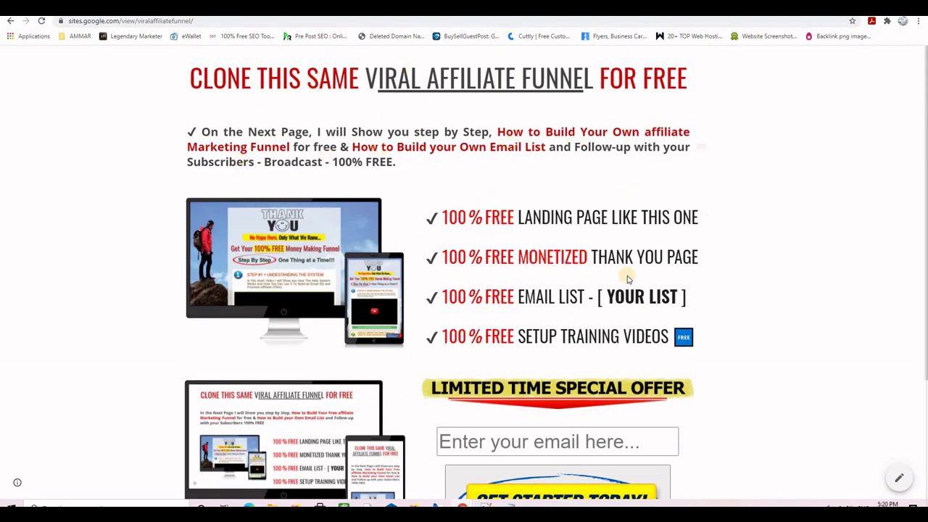
scroll(708, 300, down, 2)
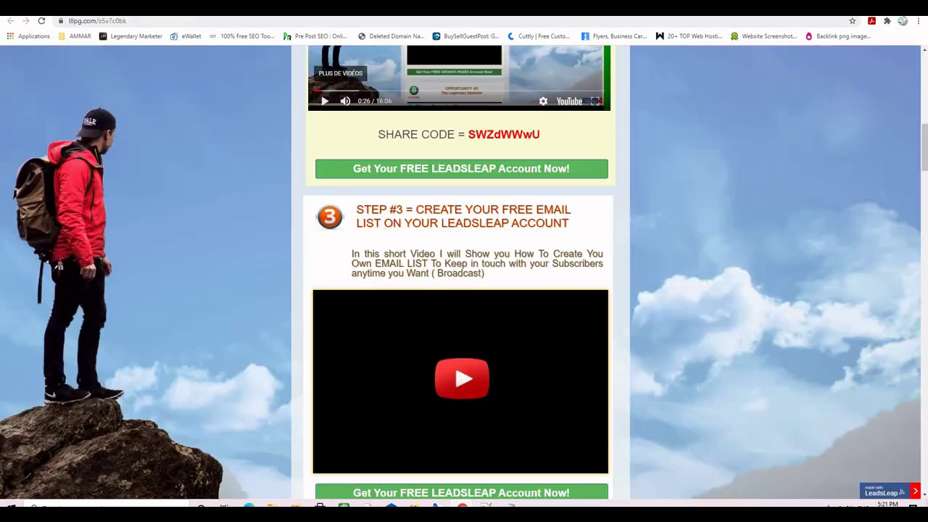
Step: Review the training steps on the thank you page, and return to the list's opt-in code in LeadsLeap
scroll(661, 262, up, 9)
scroll(685, 268, down, 2)
scroll(685, 268, down, 12)
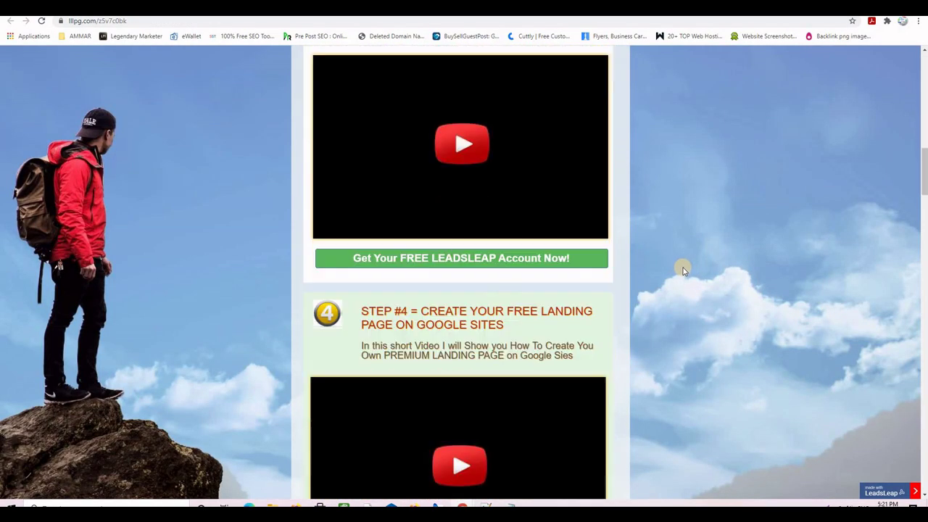
scroll(681, 270, down, 2)
scroll(682, 270, up, 12)
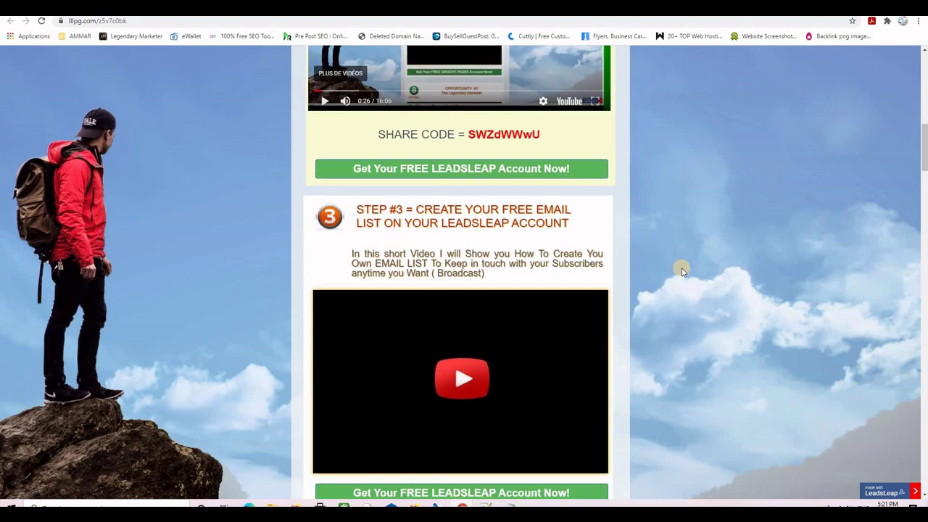
scroll(681, 269, up, 4)
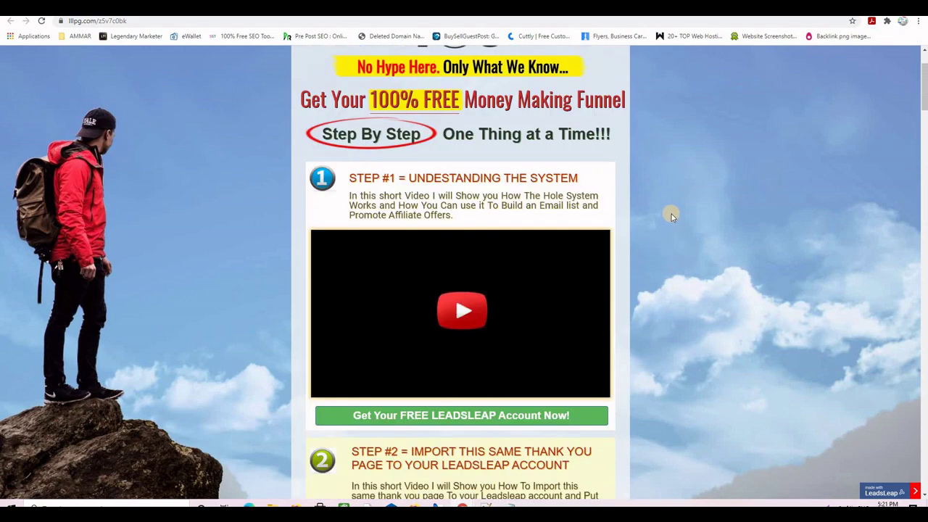
key(alt+Tab)
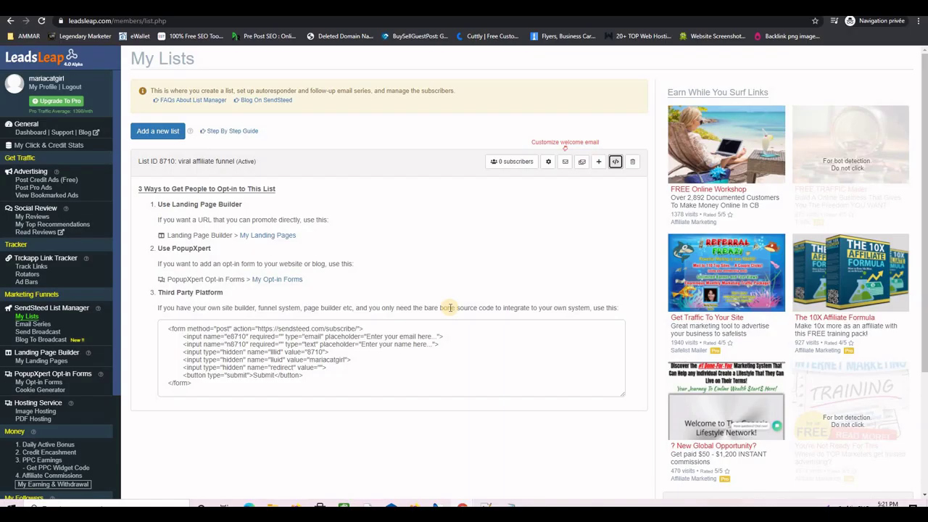